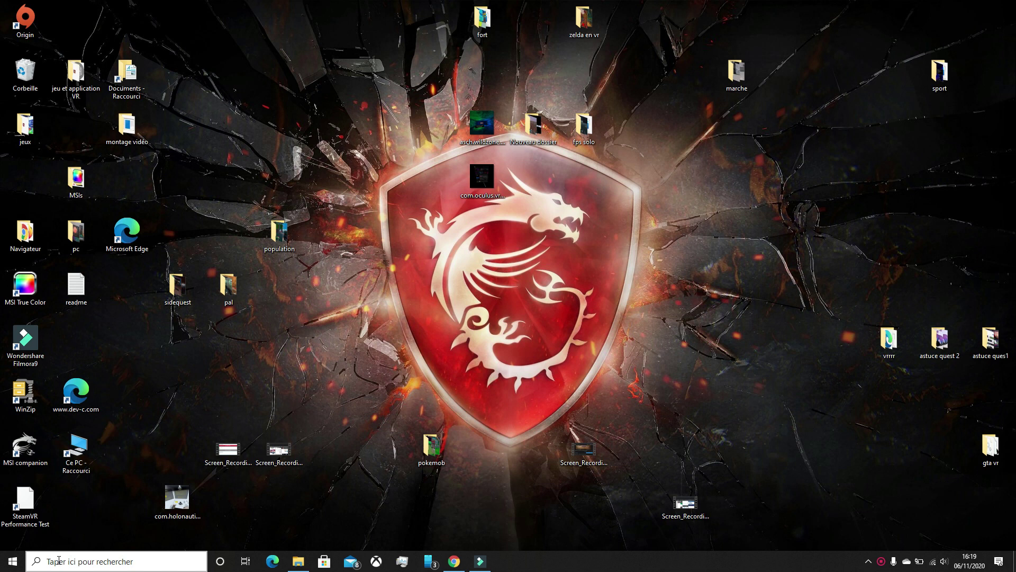
- Launch Dragon Center from the recent Windows searches to check whether it starts, and quit it
left_click(33, 560)
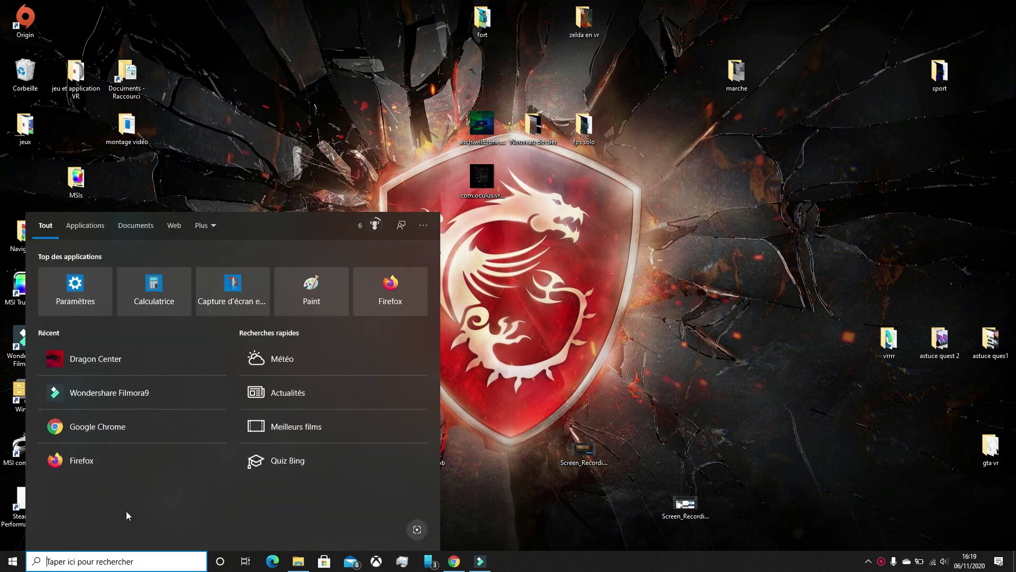
left_click(95, 359)
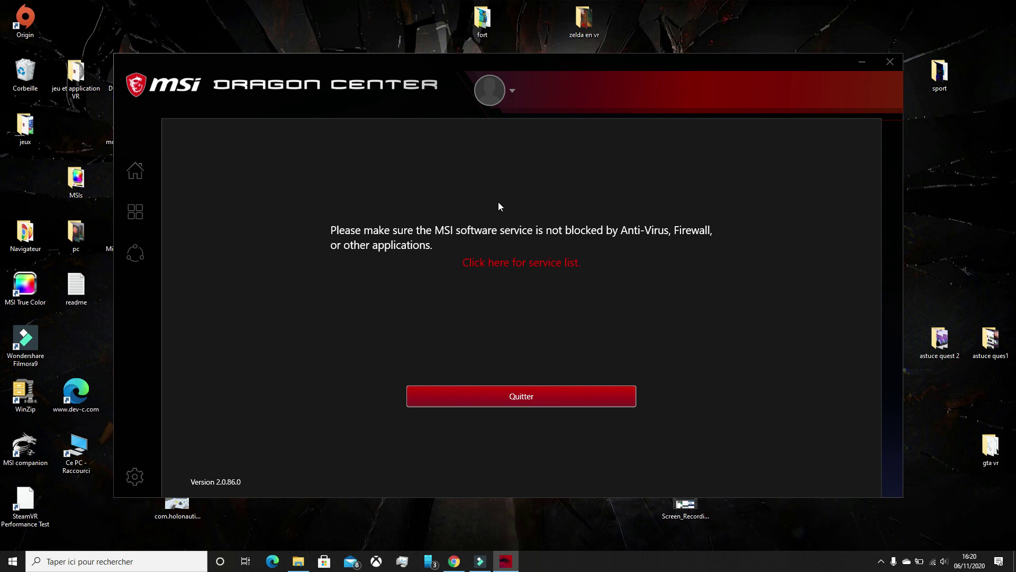
left_click(454, 402)
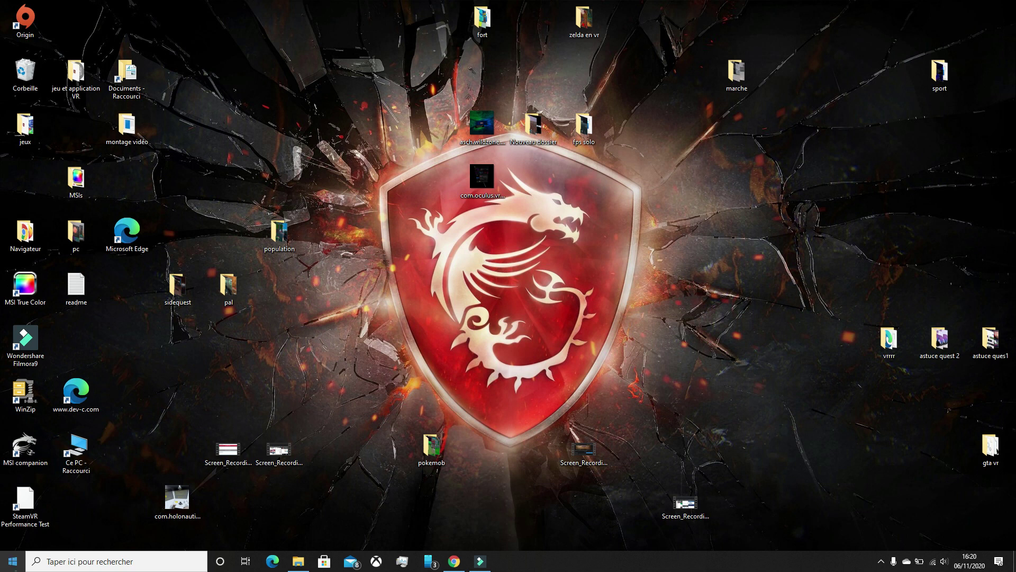
- Try to run Dragon Center as administrator from the Windows app list, and close its loading window
left_click(13, 561)
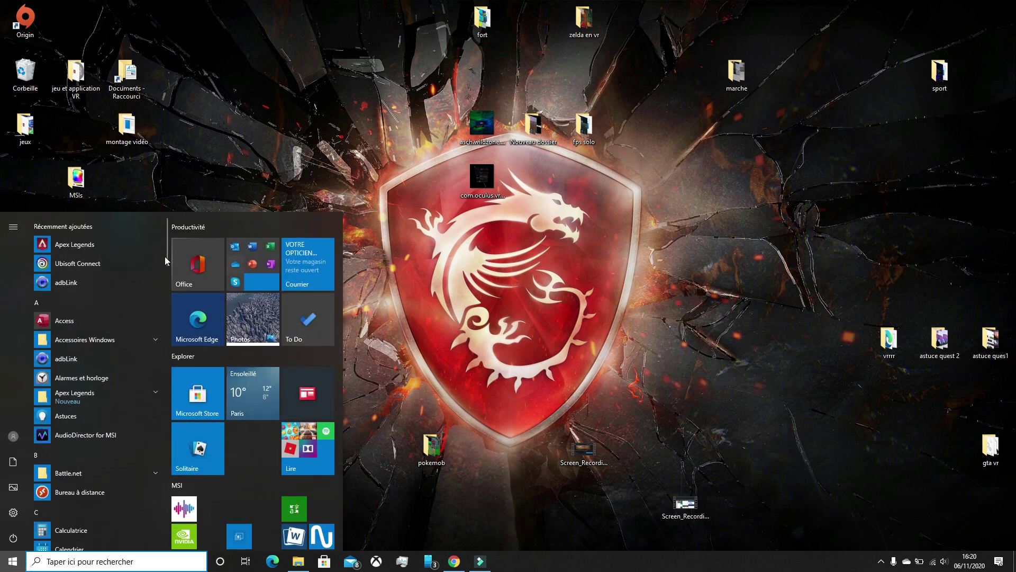
left_click_drag(167, 263, 166, 312)
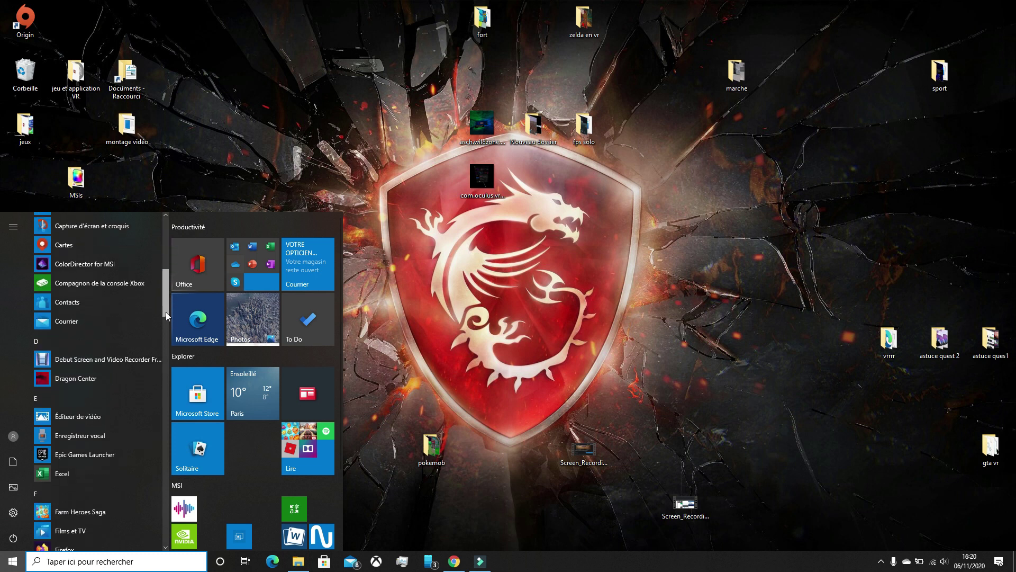
left_click(103, 377)
right_click(104, 377)
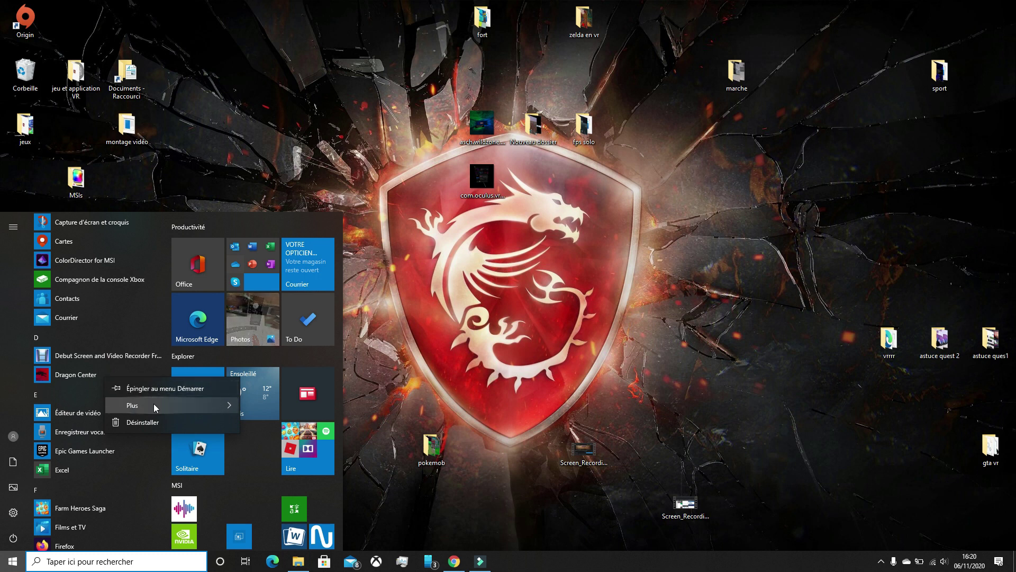
mouse_move(154, 404)
left_click(258, 426)
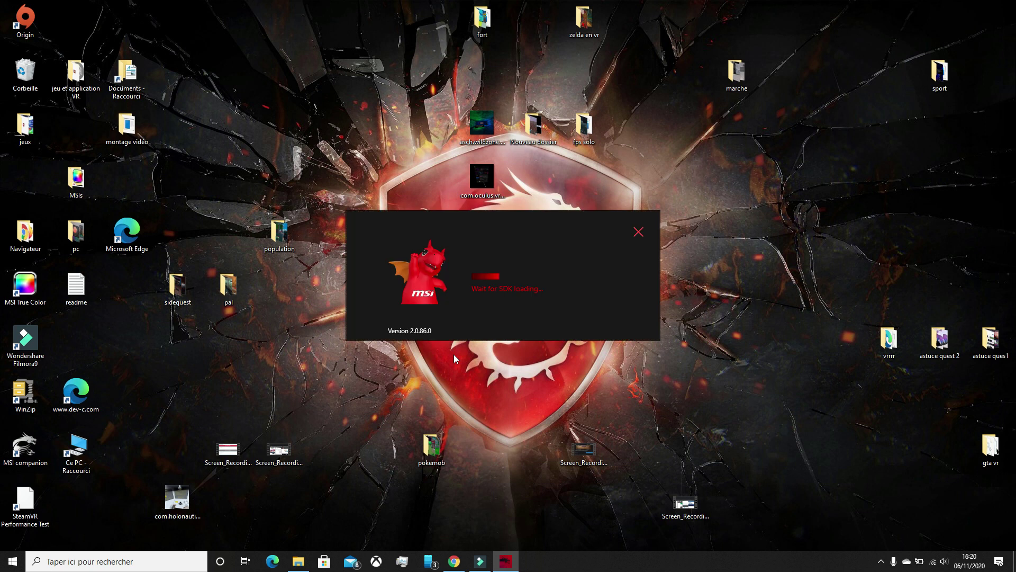
left_click(640, 231)
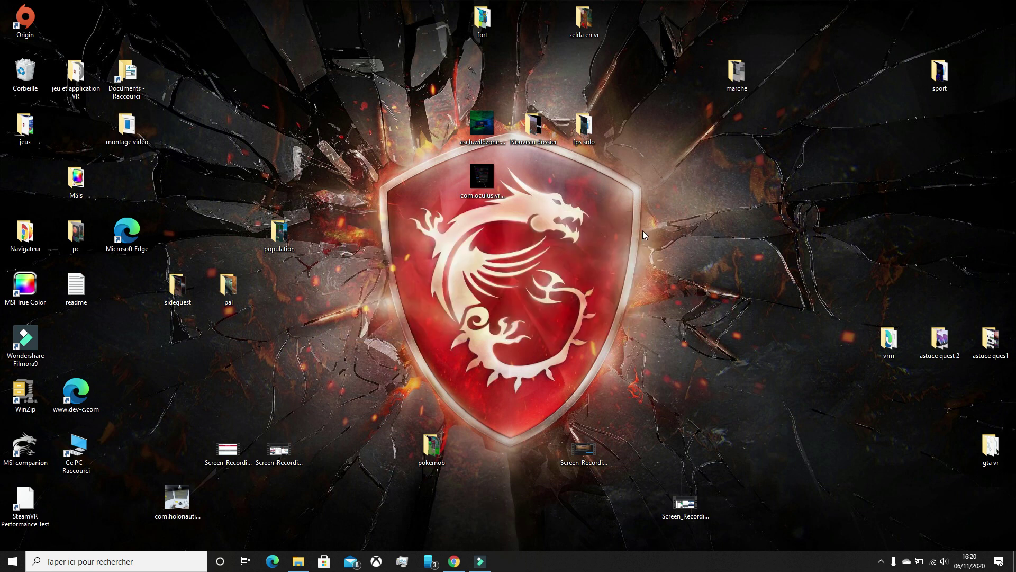
- Open the Applications et fonctionnalités page in Windows Settings
left_click(9, 563)
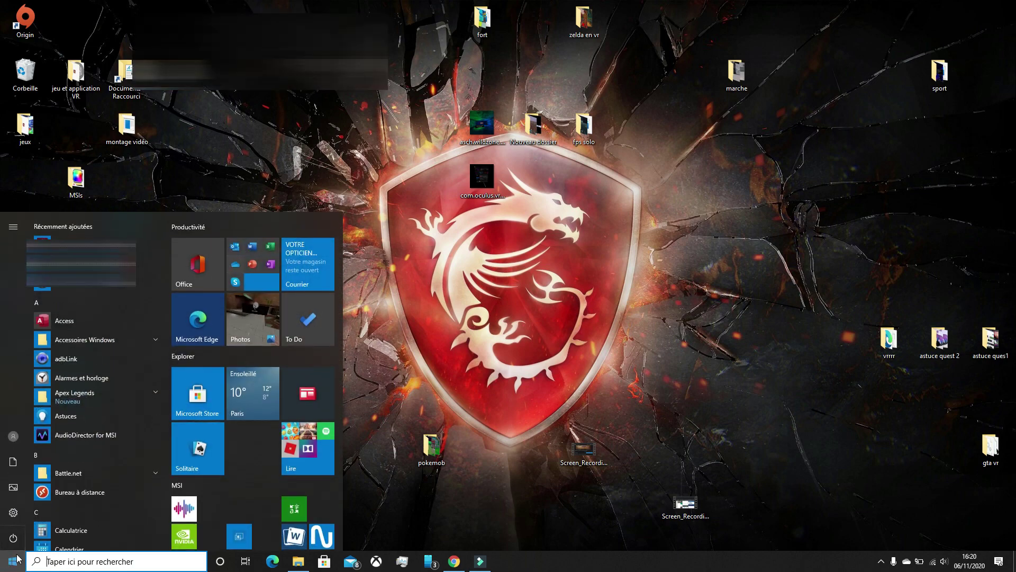
left_click(13, 513)
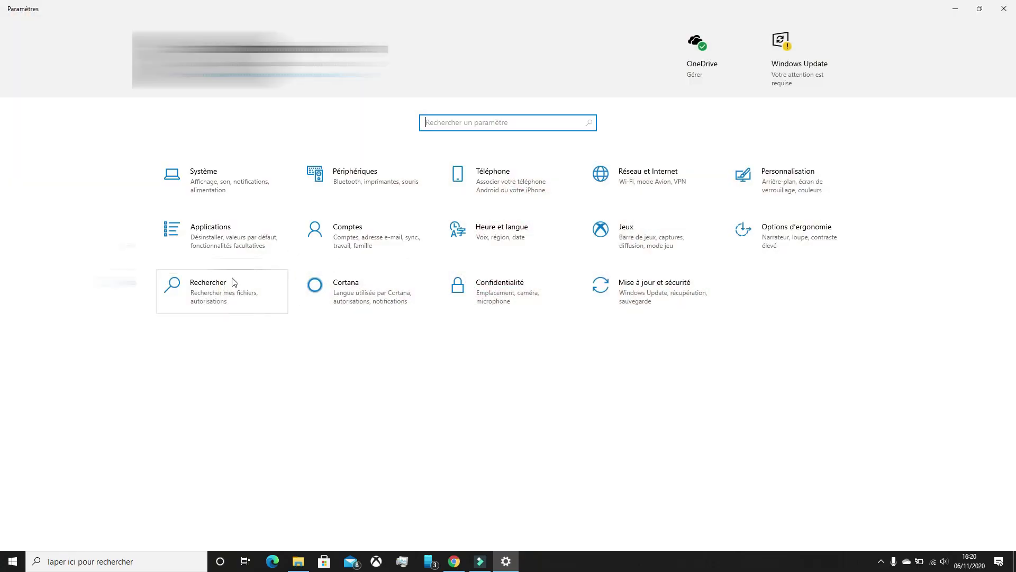
left_click(231, 248)
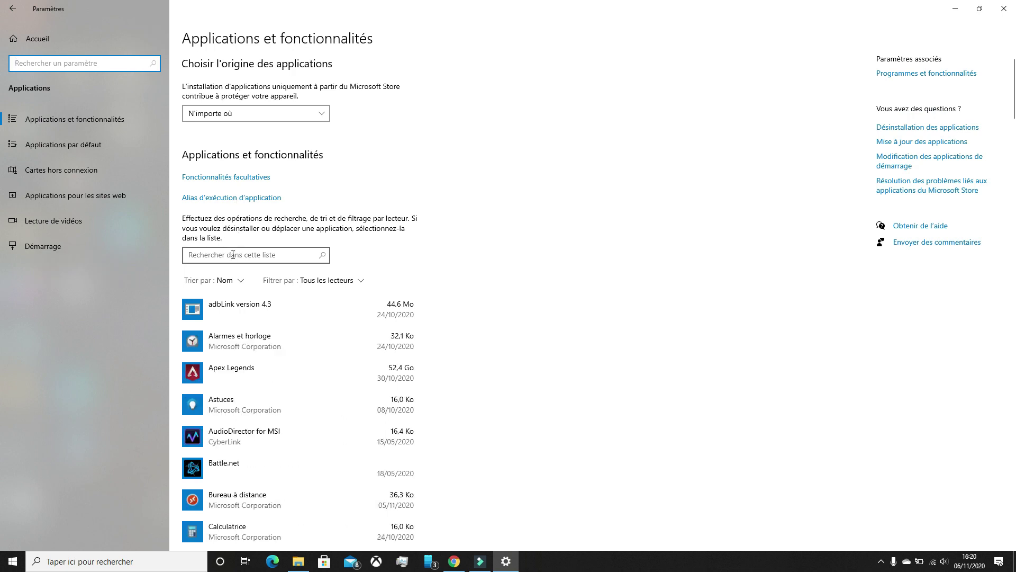
- Filter the installed apps by "dr" and uninstall Dragon Center
type("dr")
left_click(233, 255)
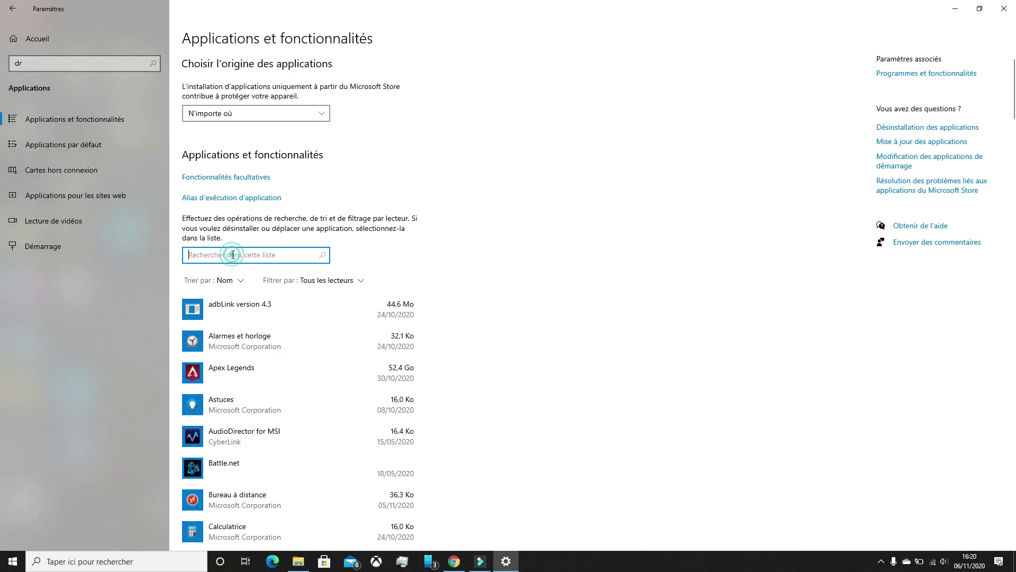
type("dr")
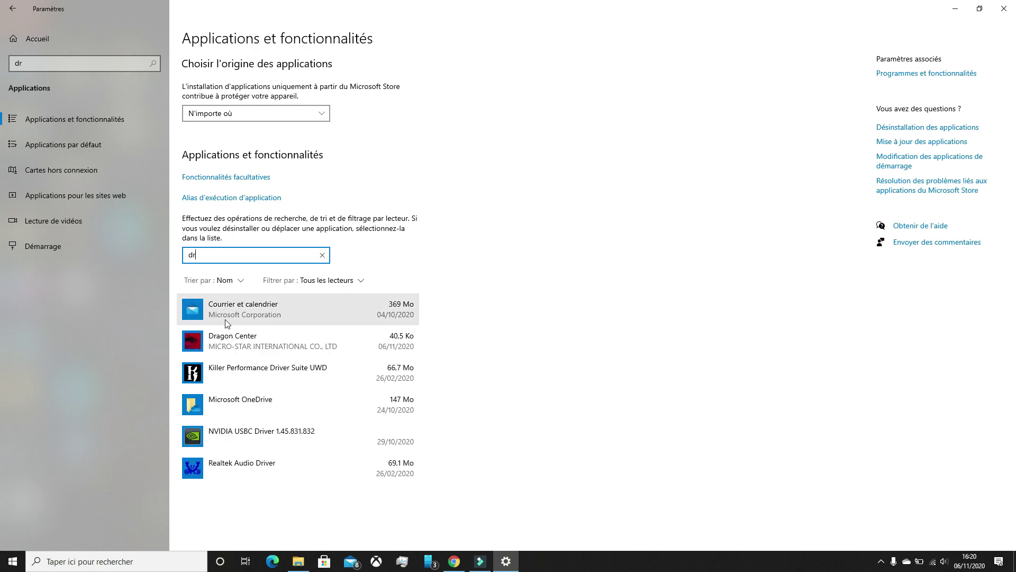
left_click(229, 341)
left_click(380, 385)
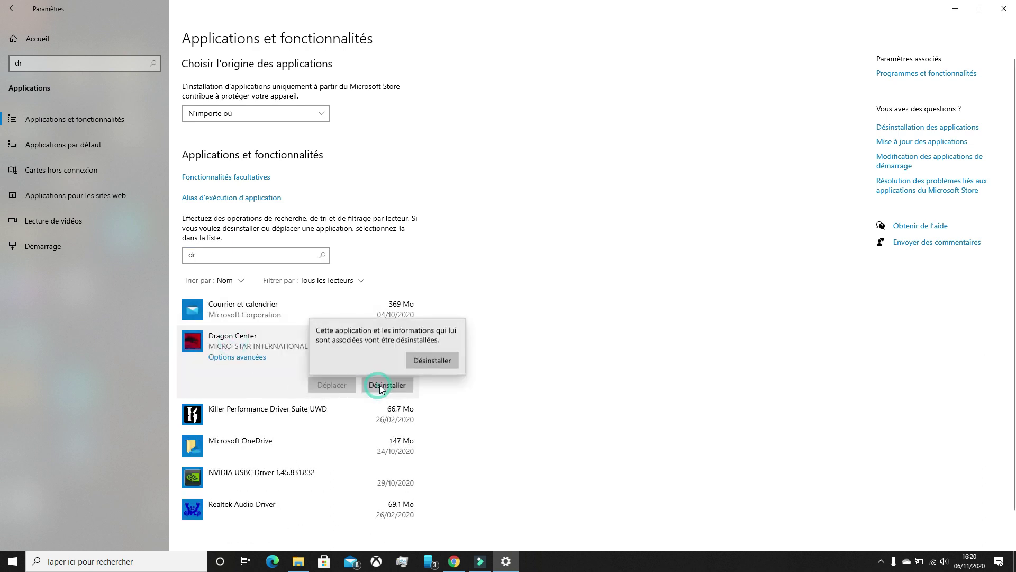
left_click(434, 360)
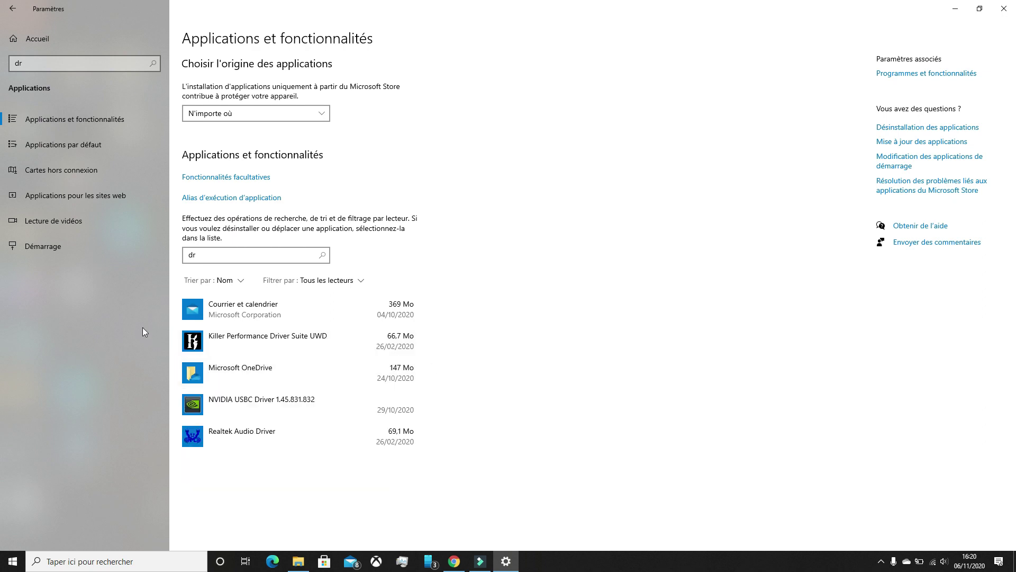
- Filter the installed apps by "sd" and completely uninstall MSI SDK with all its components
double_click(193, 254)
key("BackSpace")
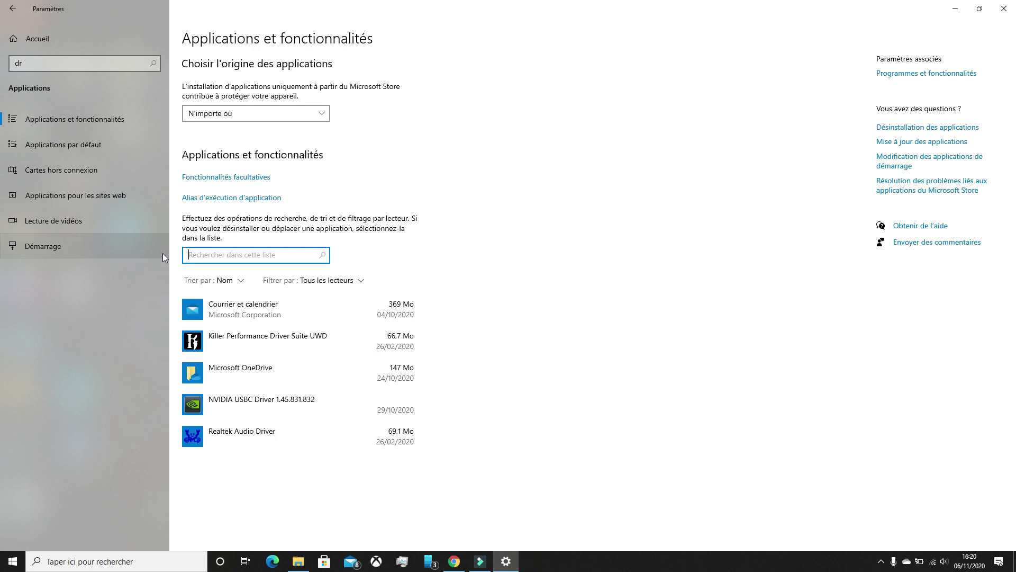
type("sd")
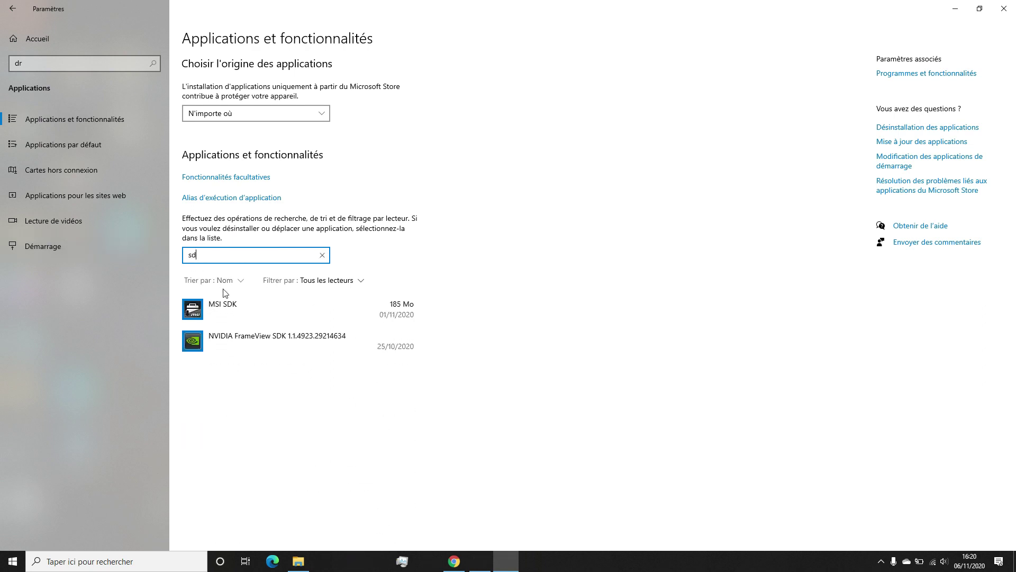
left_click(297, 312)
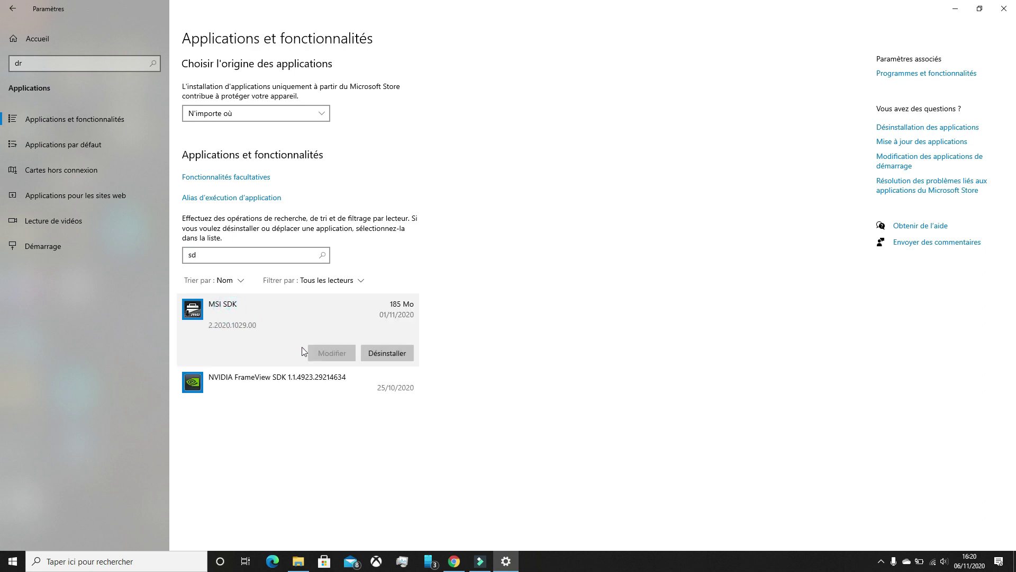
left_click(384, 346)
left_click(429, 321)
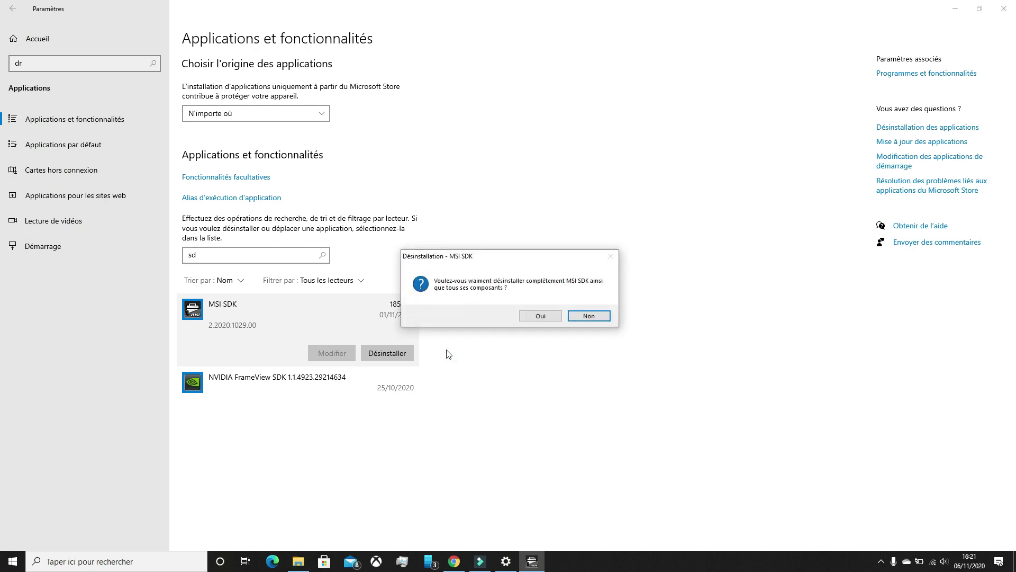
left_click(540, 316)
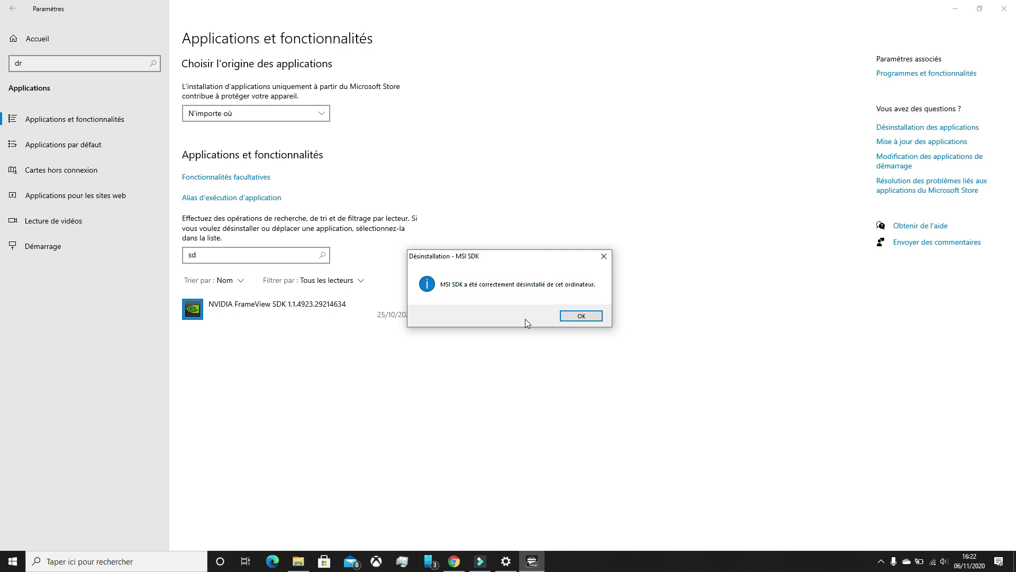
left_click(579, 316)
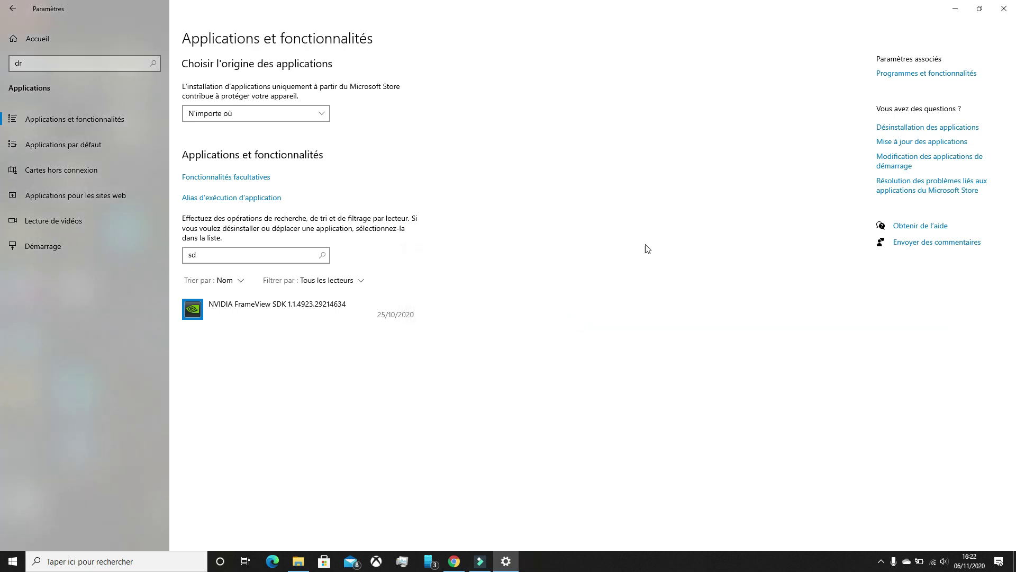
- Minimize Settings, switch to Google Chrome and examine the download option on the MSI Dragon Center page
left_click(955, 8)
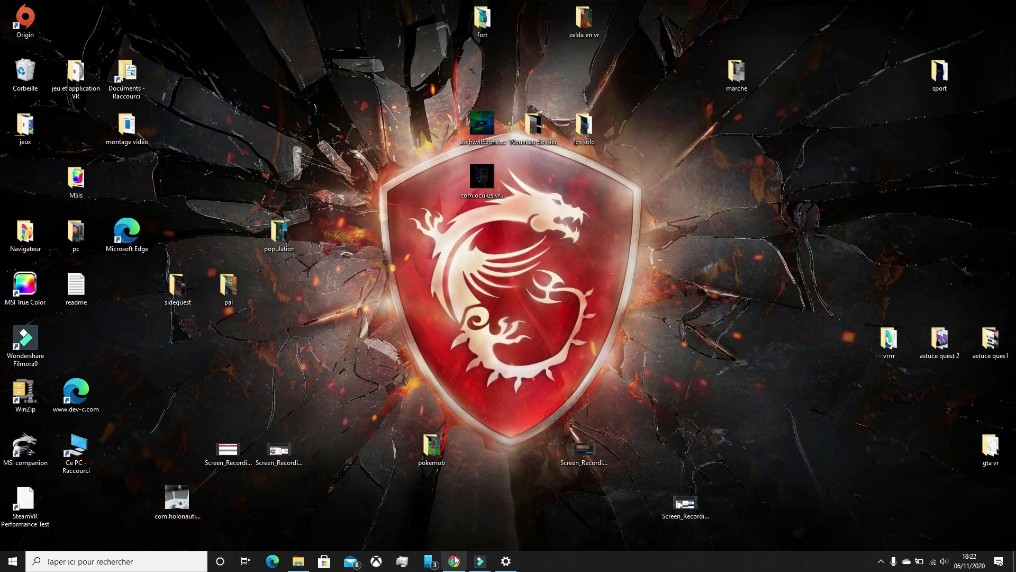
mouse_move(457, 556)
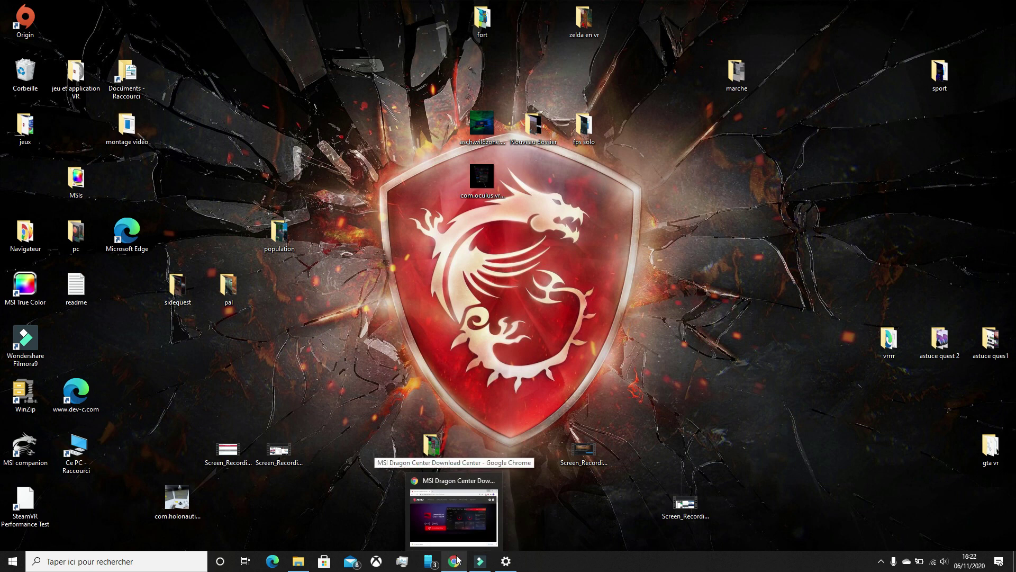
left_click(457, 559)
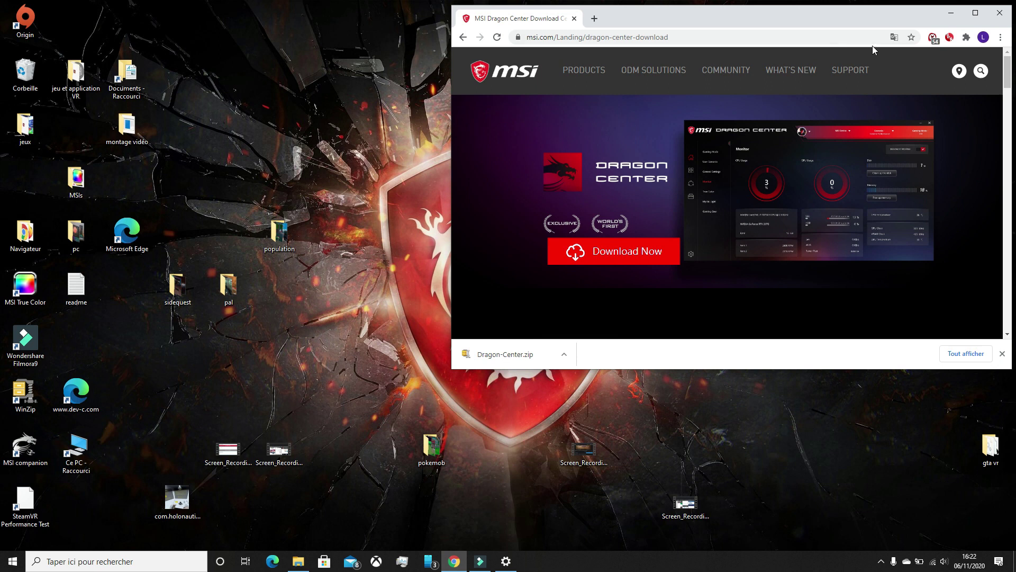
left_click(976, 12)
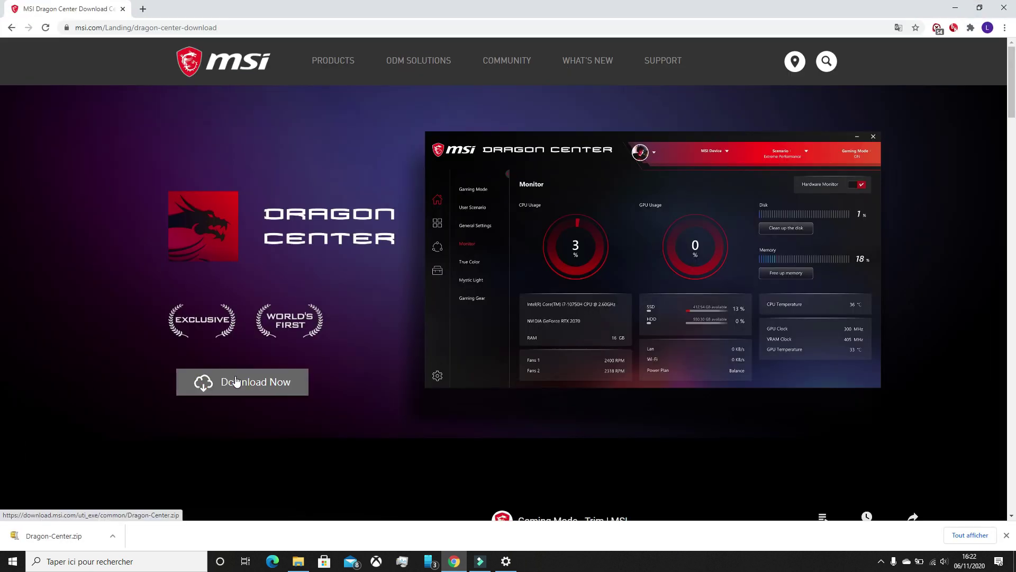
left_click(979, 7)
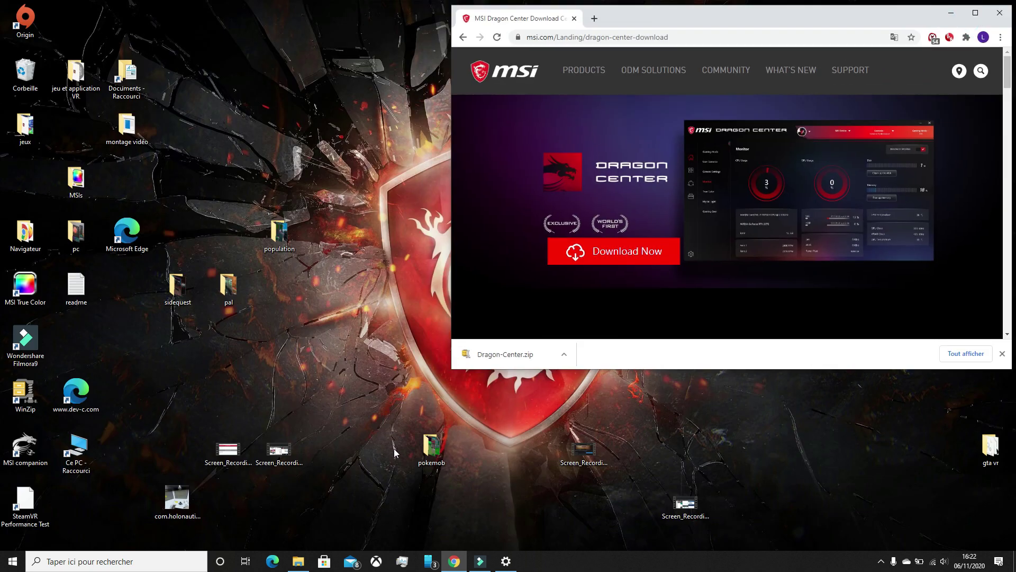
- Switch to File Explorer, run the Dragon Center_2.0.86.0 installer with Français as the setup language, and install it
left_click(298, 561)
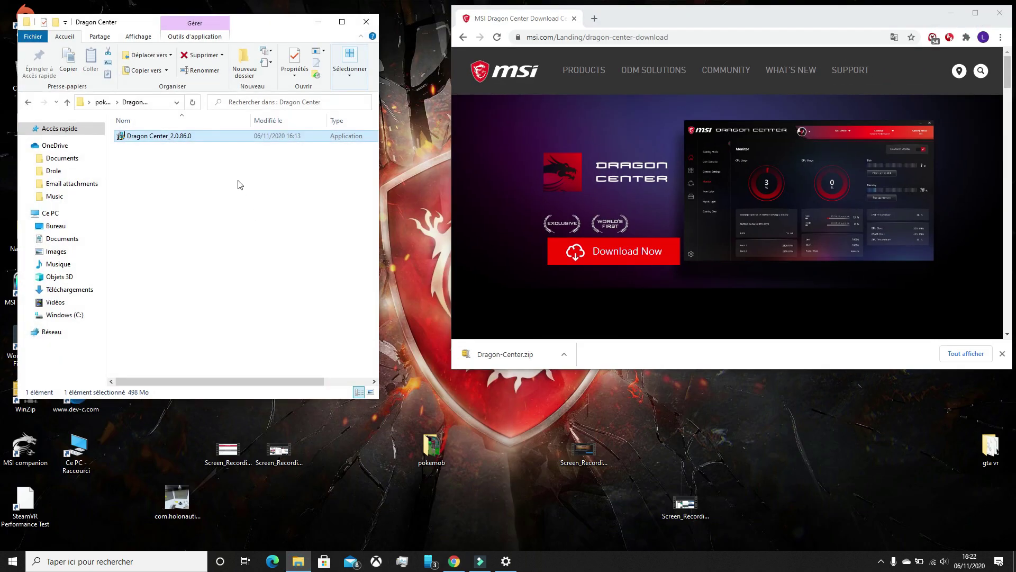
double_click(231, 138)
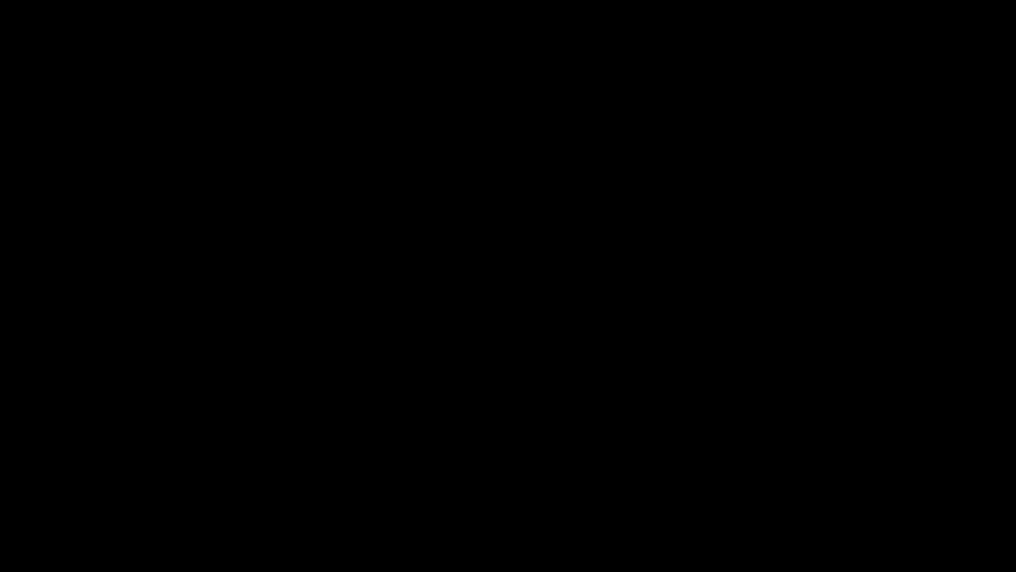
left_click(430, 352)
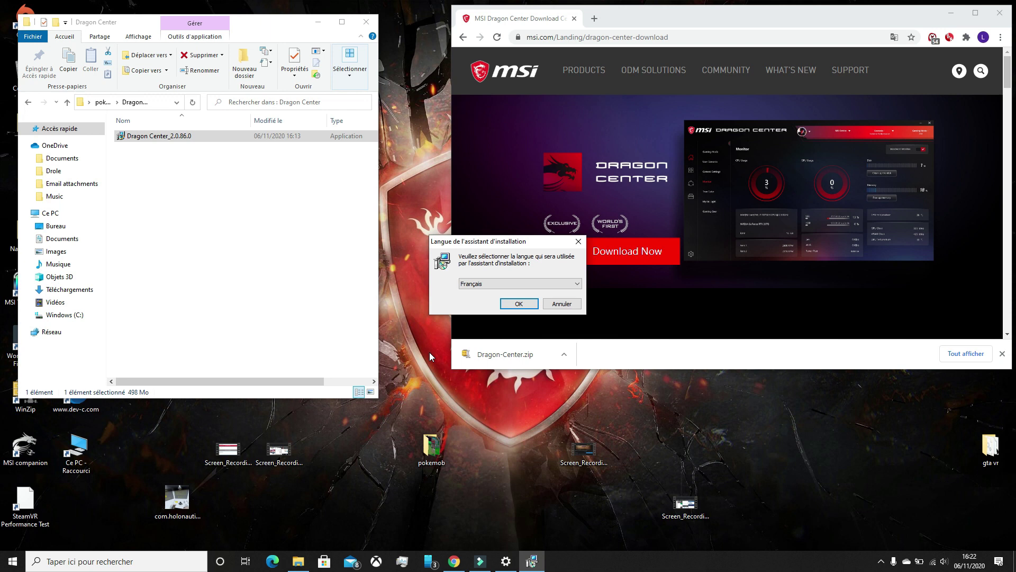
left_click(525, 304)
left_click(556, 366)
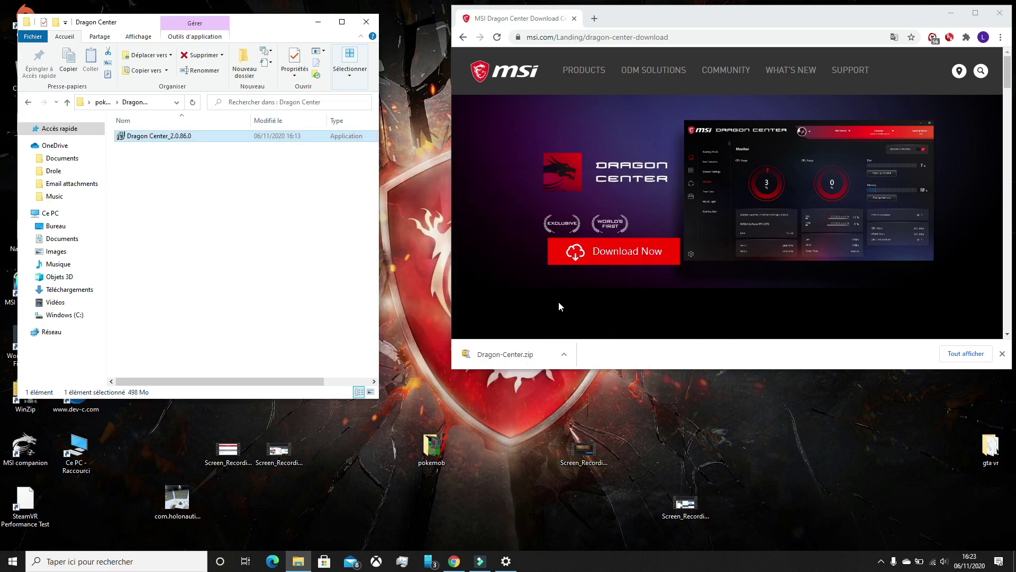
- Search Windows for "dra", launch the Dragon Center application, read its installation instructions and quit it
left_click(137, 566)
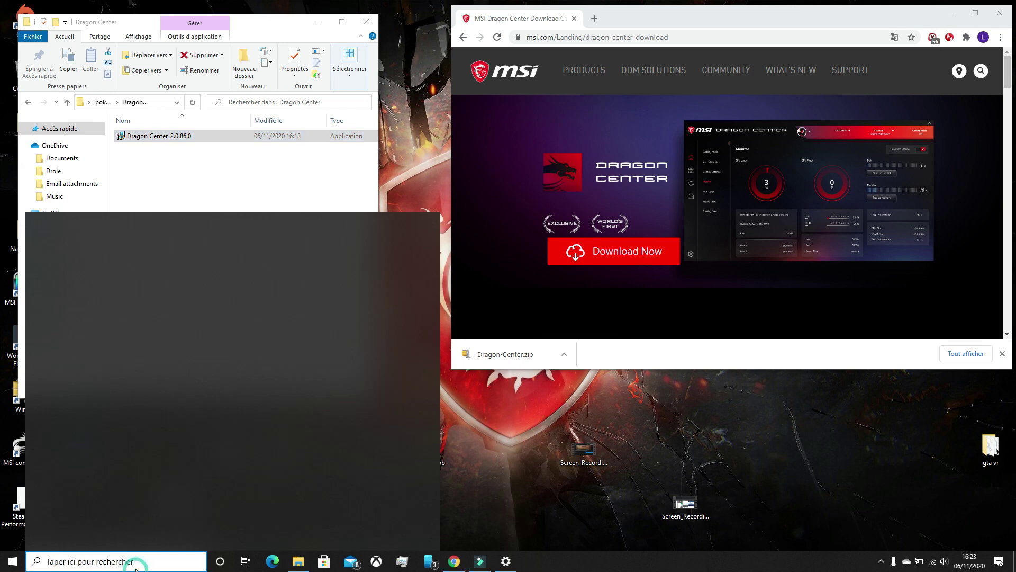
type("dr")
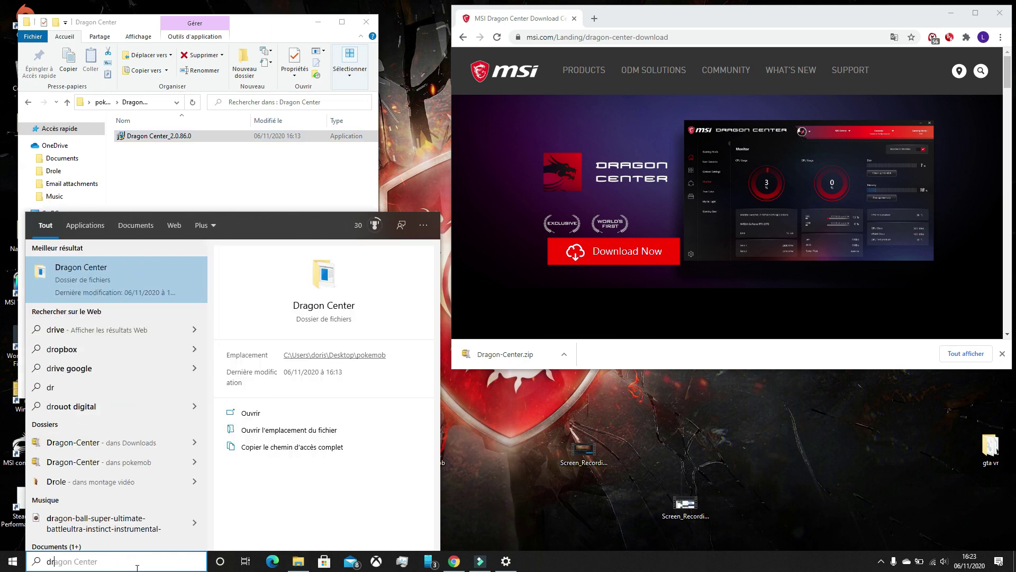
type("a")
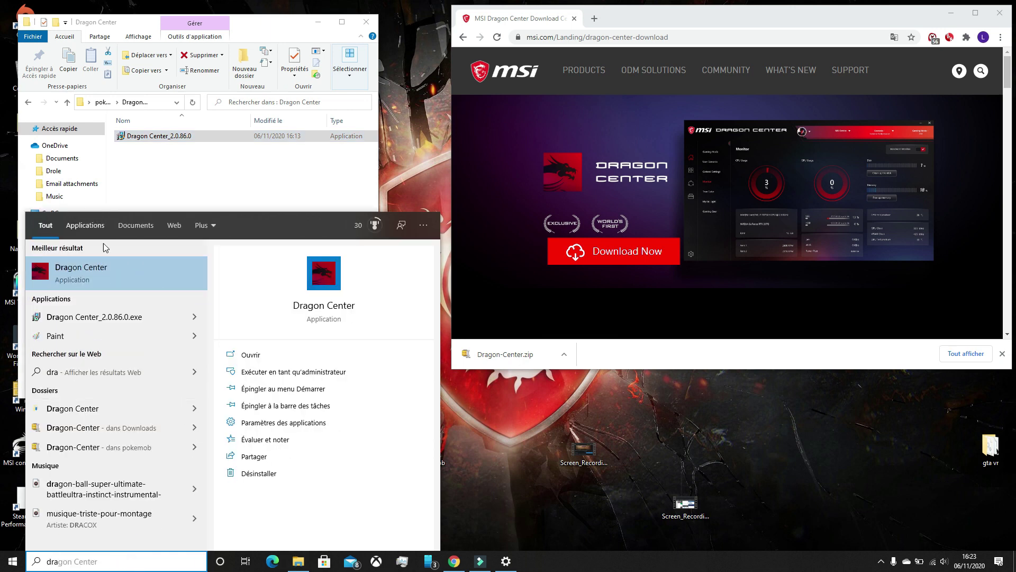
left_click(97, 276)
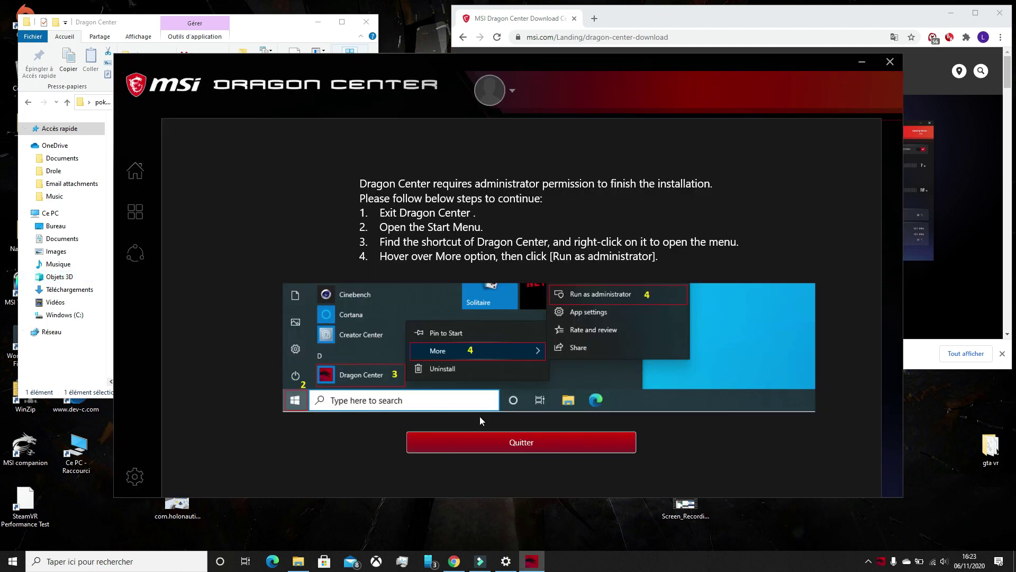
left_click(567, 443)
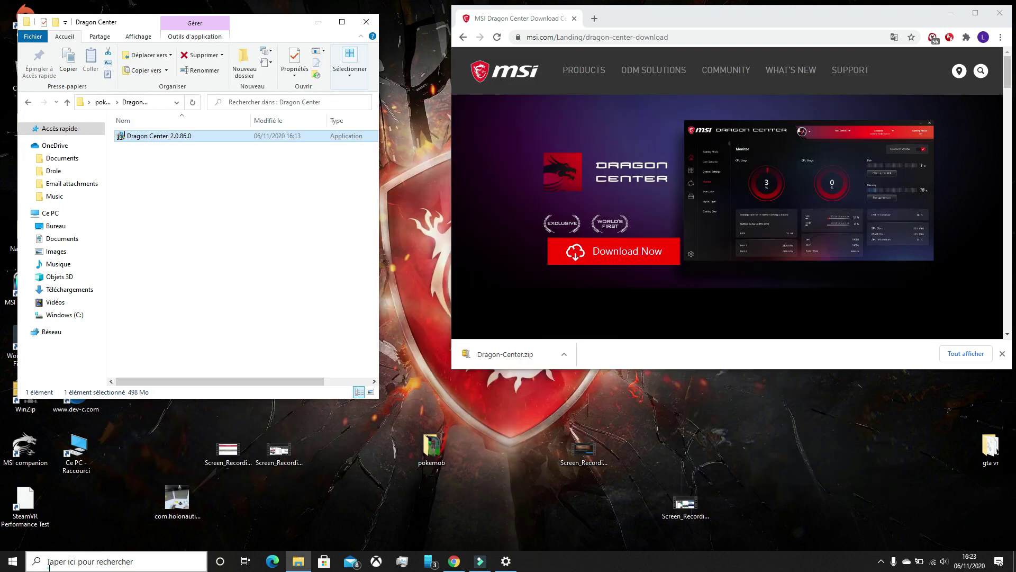
- Find Dragon Center among the installed programs, run it as administrator and approve the elevation request
left_click(80, 561)
left_click(13, 561)
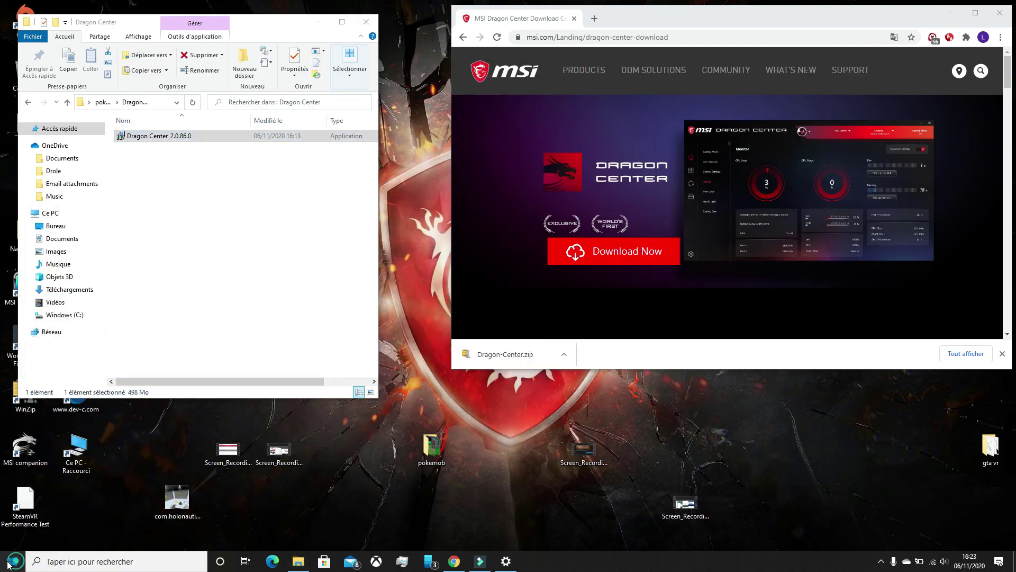
scroll(168, 256, "down", 5)
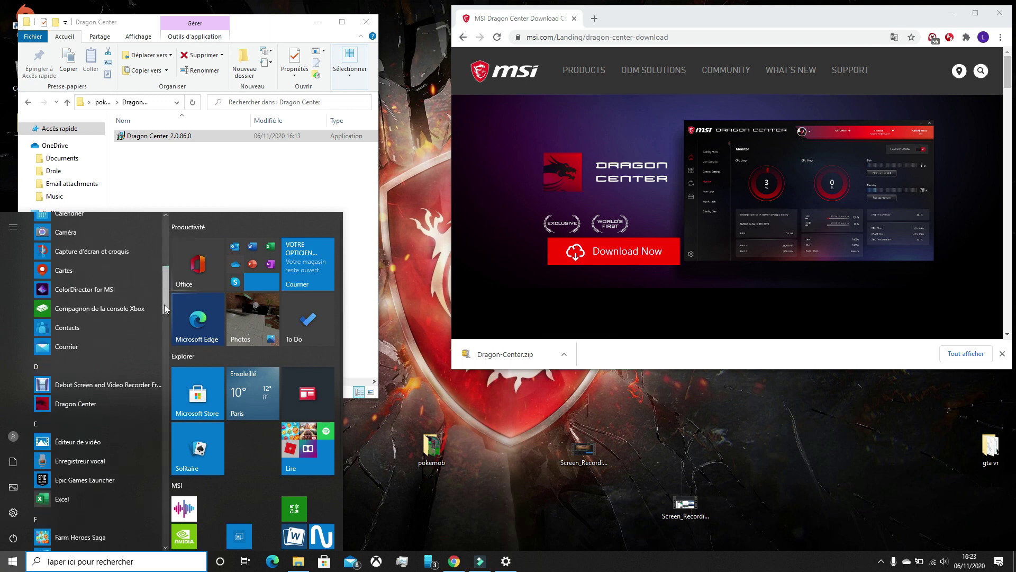
right_click(102, 404)
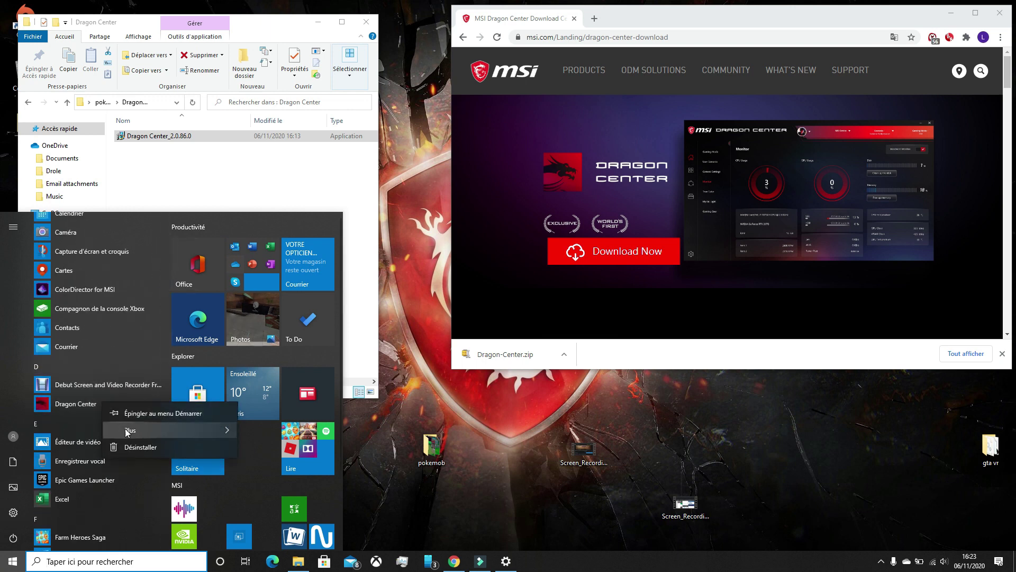
mouse_move(159, 419)
left_click(265, 450)
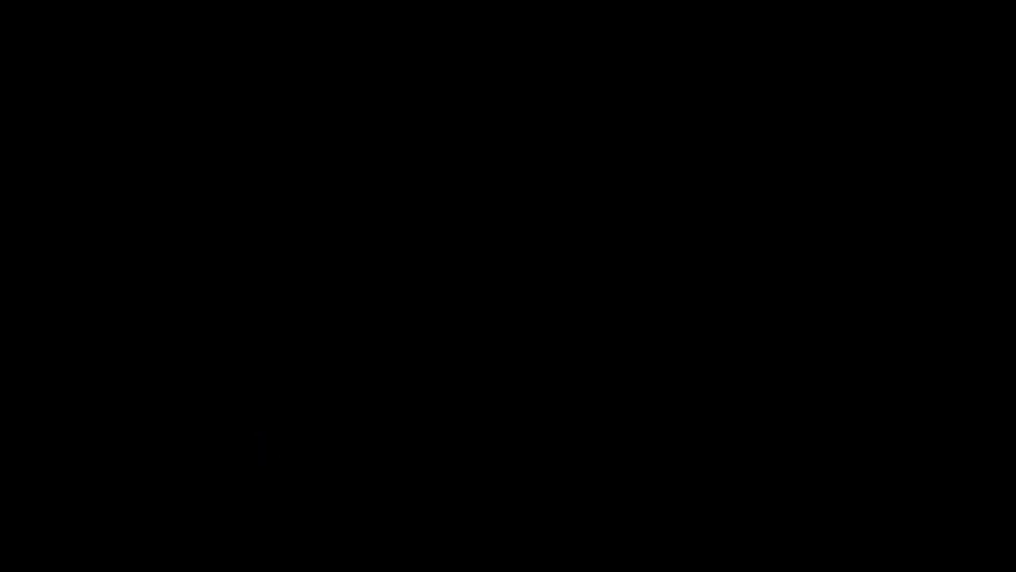
left_click(478, 346)
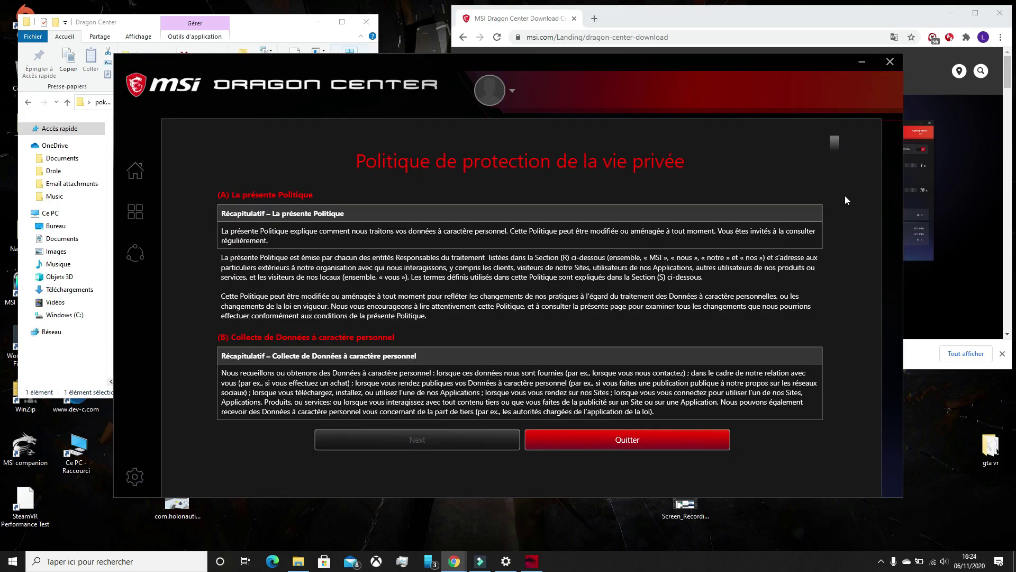
- Go through Dragon Center's privacy policy to the end, then accept the terms and conditions of use and confirm
left_click_drag(838, 146, 826, 446)
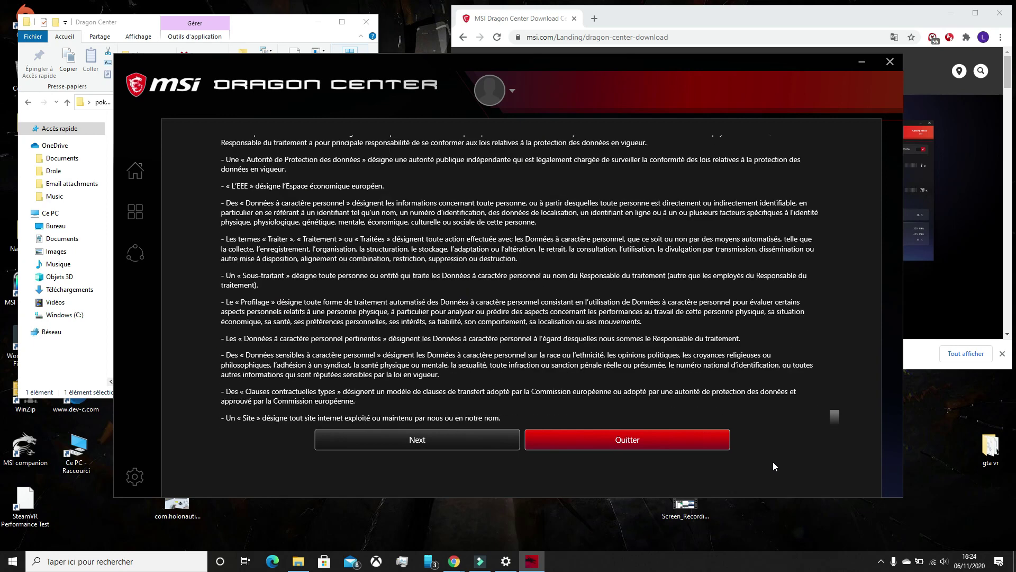
left_click(497, 444)
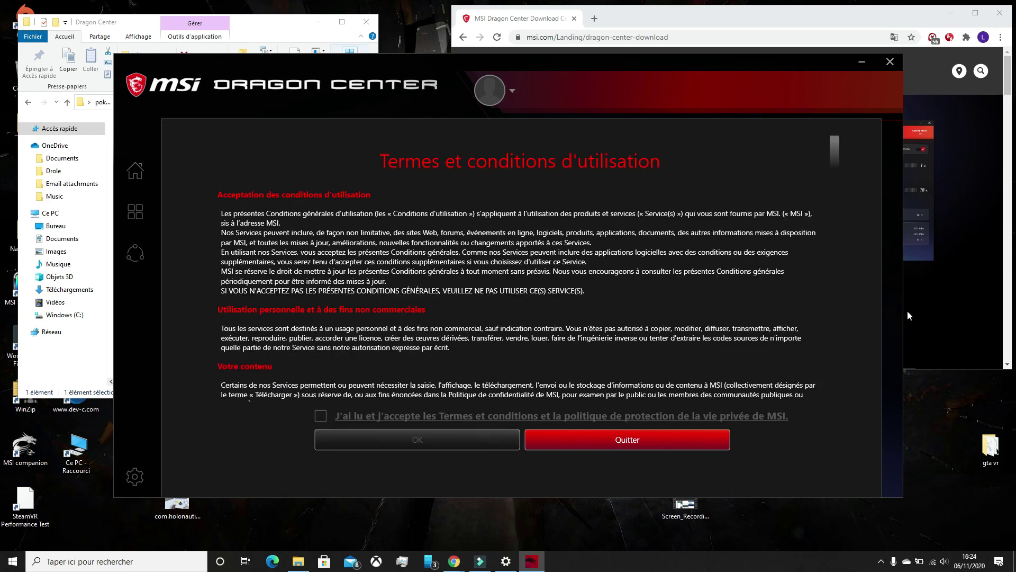
left_click_drag(840, 172, 853, 454)
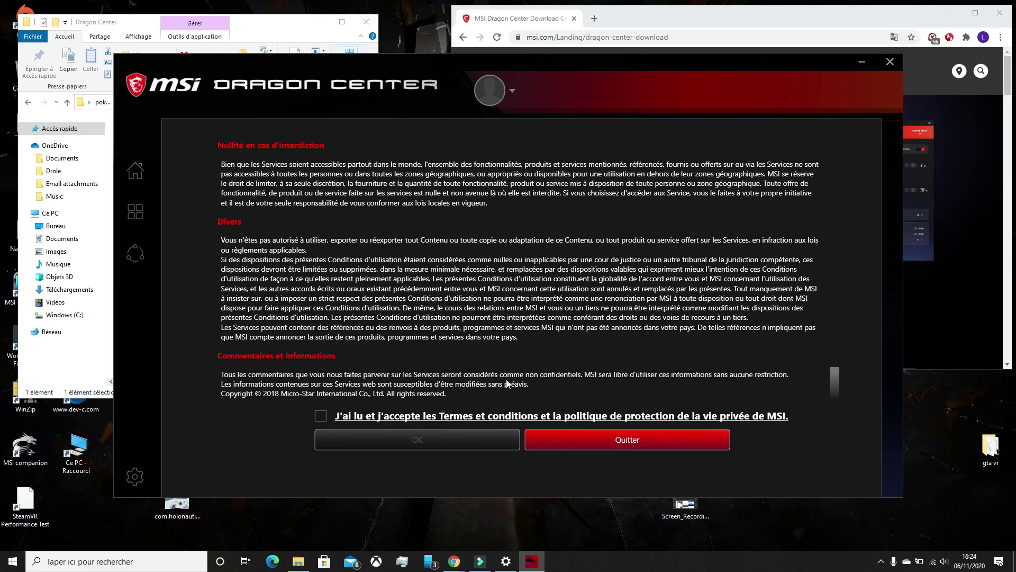
left_click(322, 415)
left_click(482, 446)
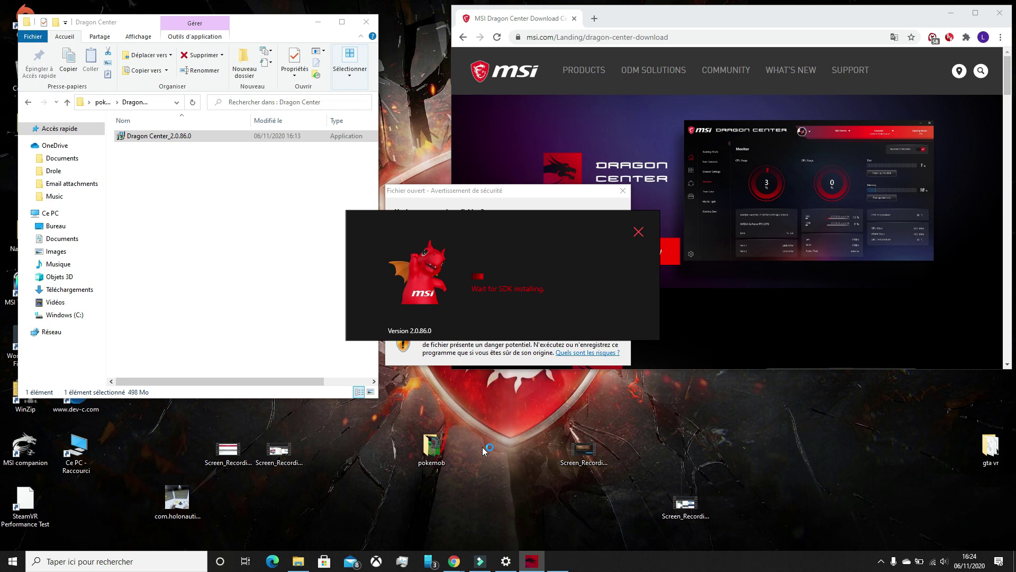
- Cancel opening Dragon-Center.zip in the security warning, and minimize the File Explorer and Google Chrome windows
left_click(453, 208)
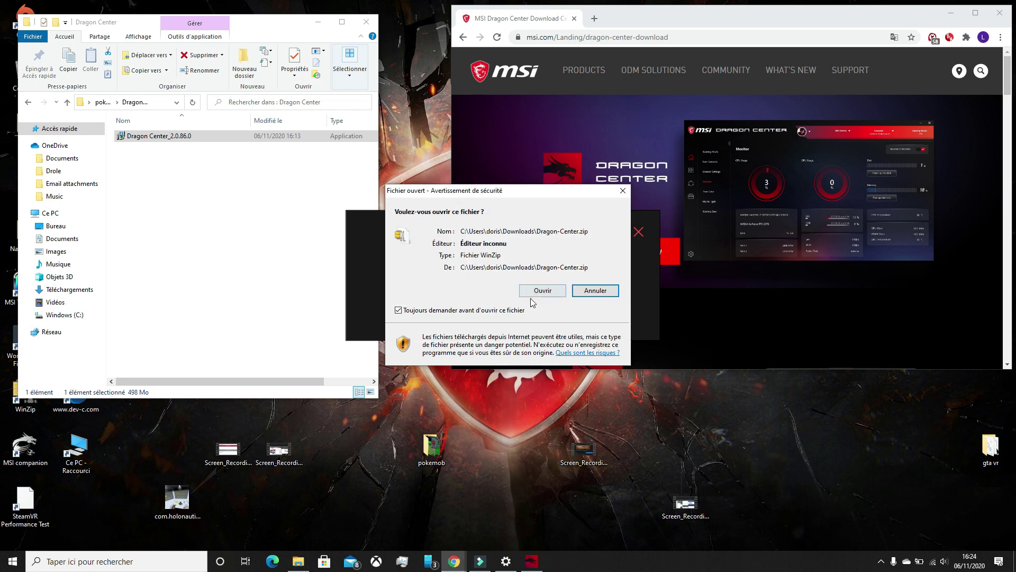
left_click(586, 290)
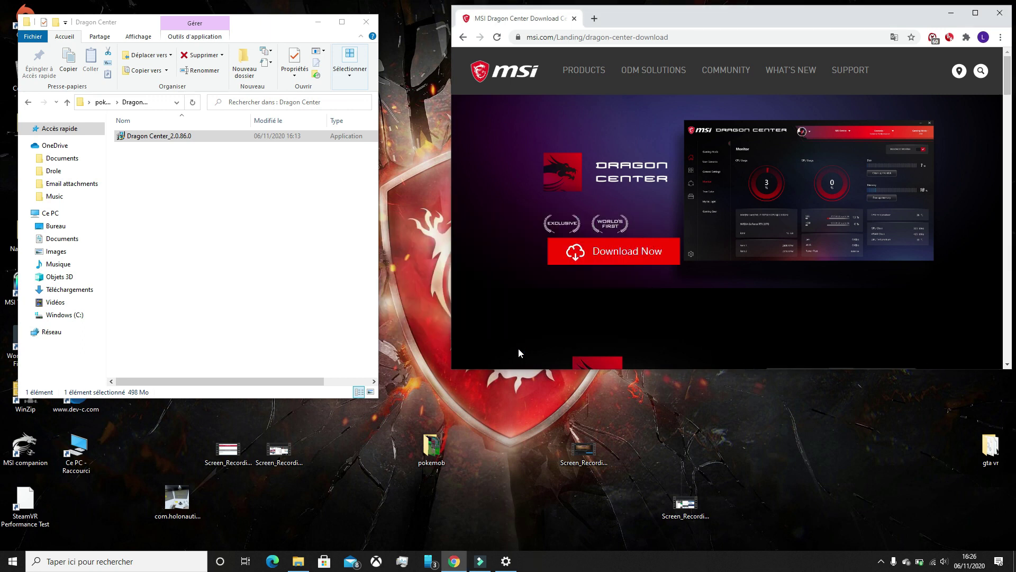
left_click(518, 348)
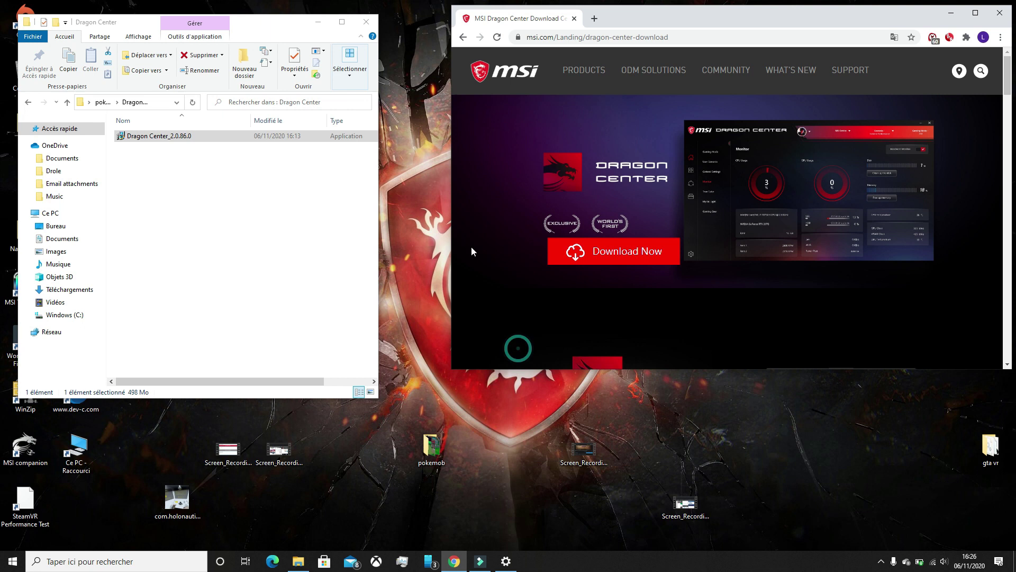
left_click(318, 21)
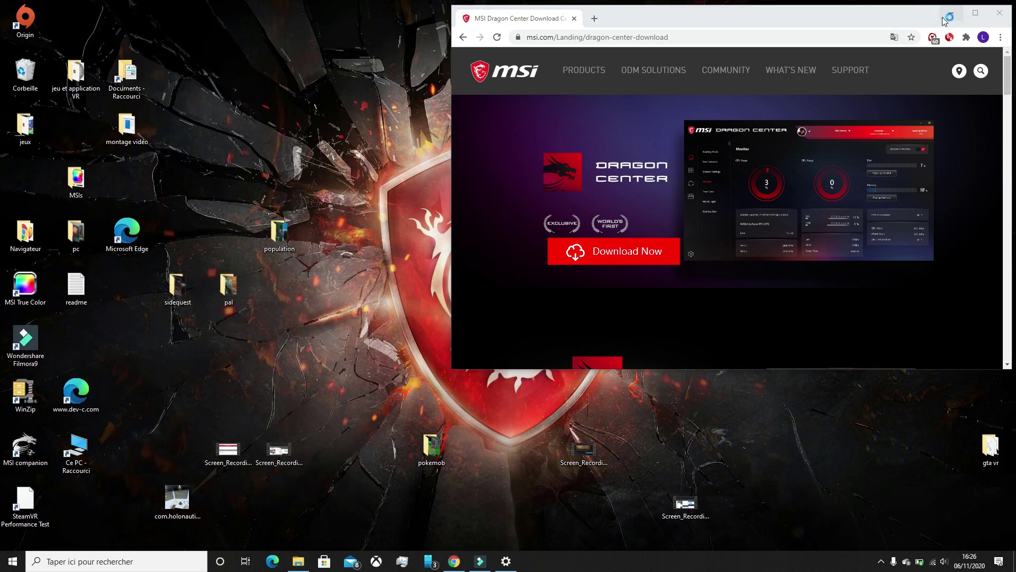
left_click(951, 12)
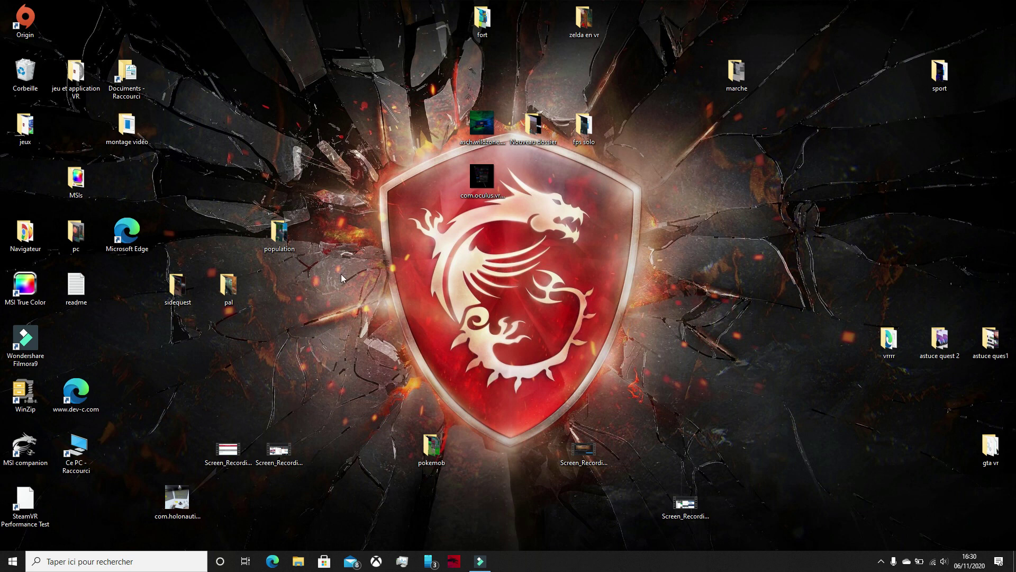
- Open Dragon Center, dismiss its sign-in form and set the performance scenario to Silent
left_click(451, 564)
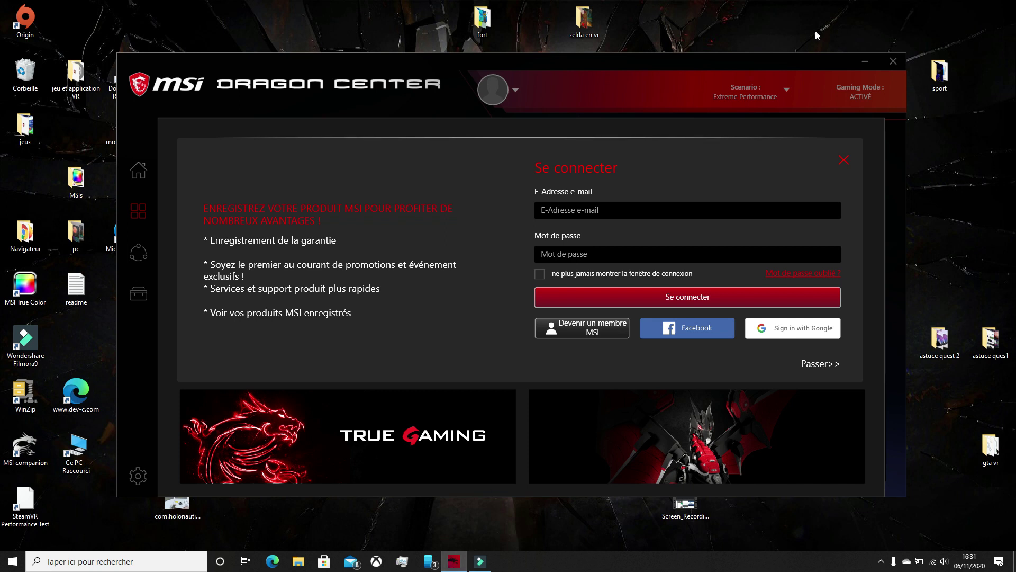
left_click(844, 160)
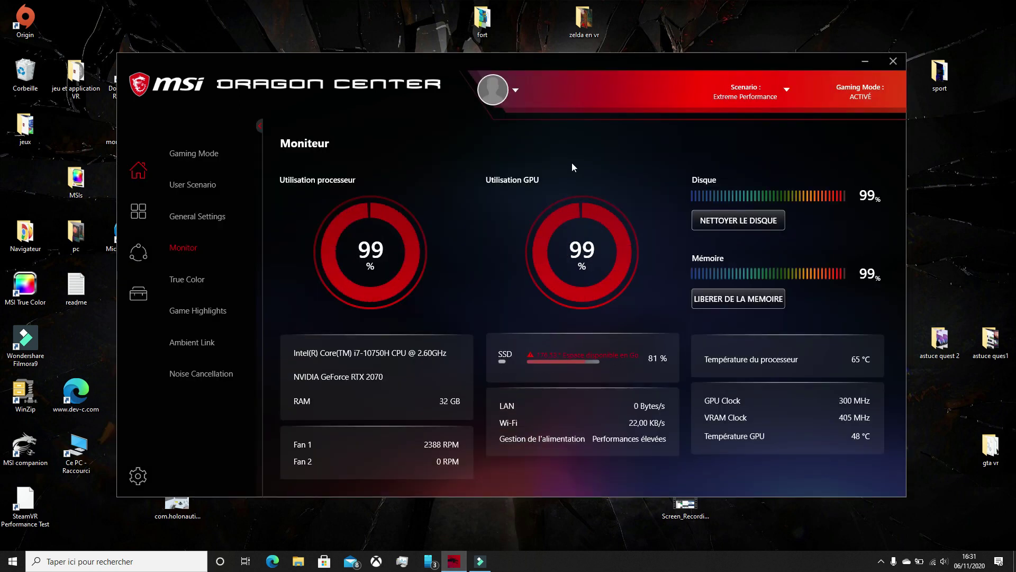
left_click(784, 92)
left_click(745, 160)
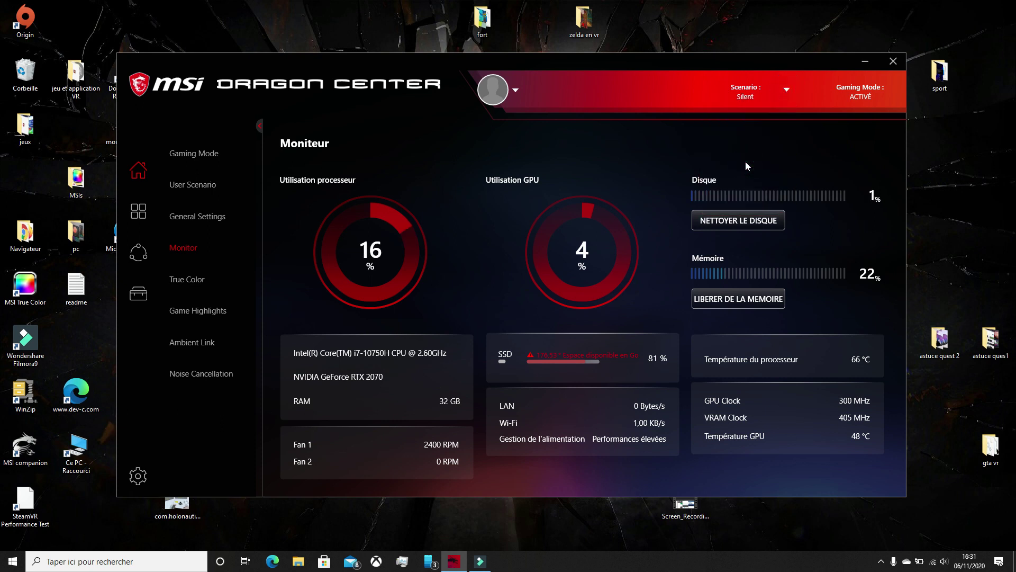